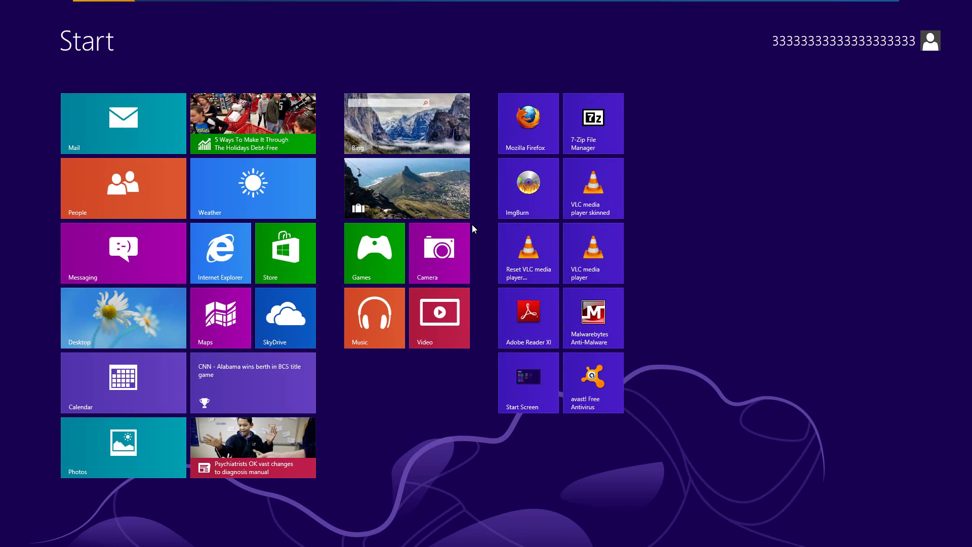
# Switch from the Start screen to the desktop and launch Internet Explorer from the taskbar
pyautogui.click(134, 320)
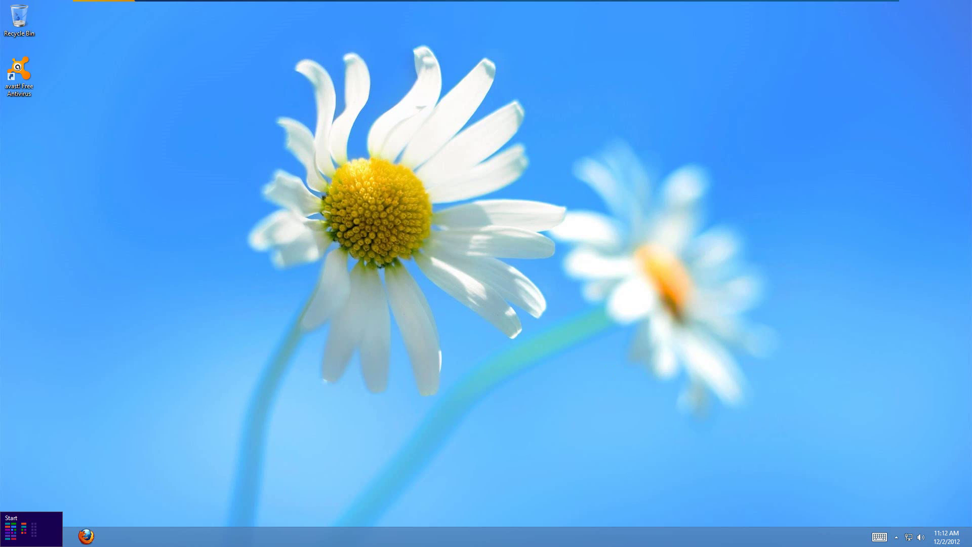
pyautogui.click(8, 537)
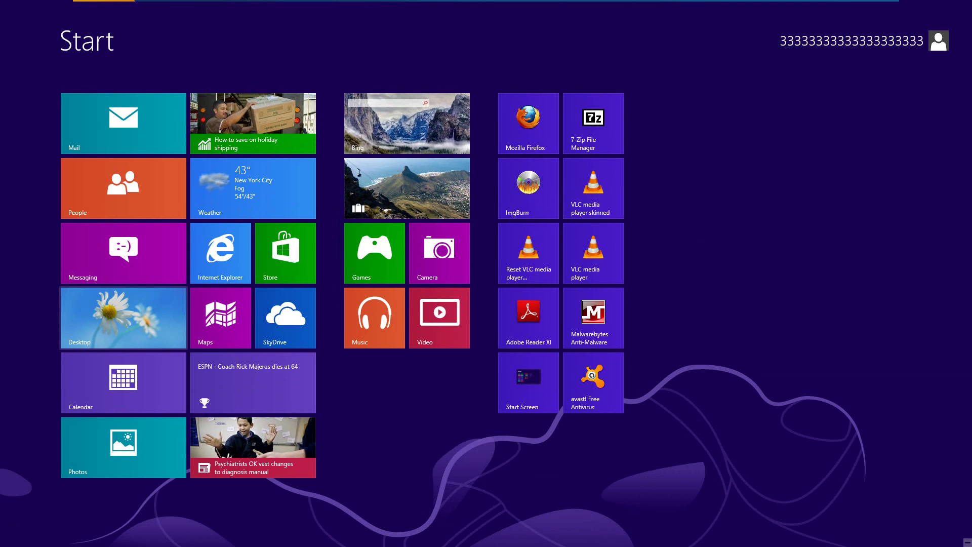
pyautogui.click(123, 317)
pyautogui.moveTo(7, 543)
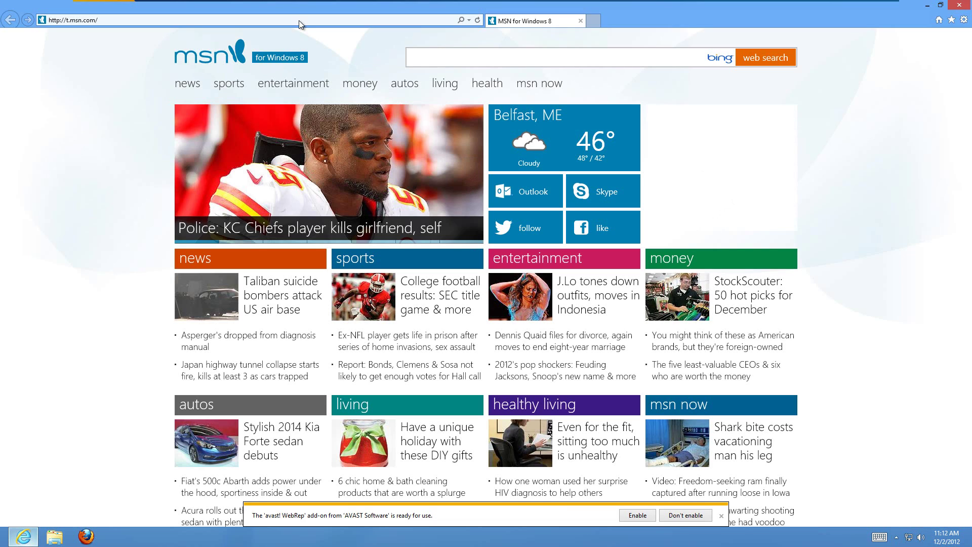
# Load the Ninite website (ninite.com) in Internet Explorer
pyautogui.click(231, 20)
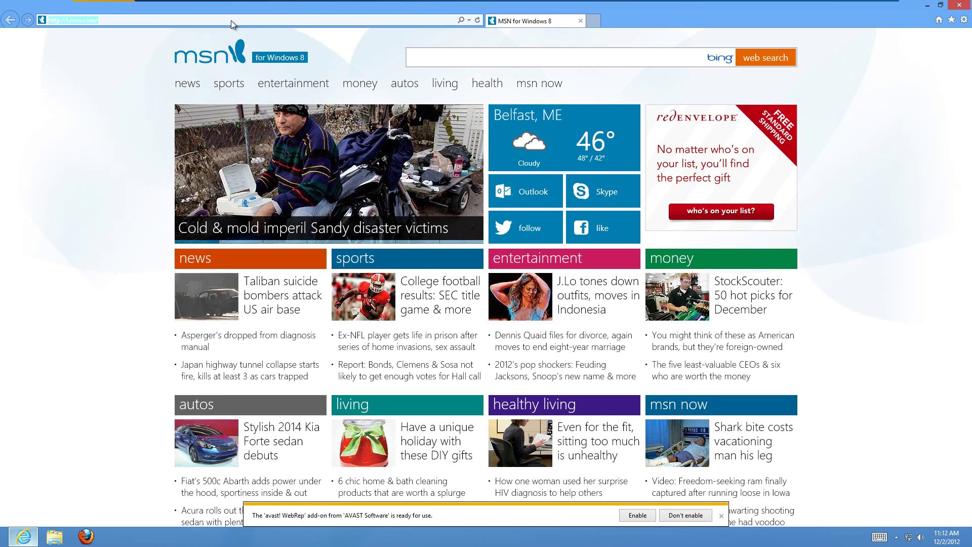
pyautogui.write('WWW.N')
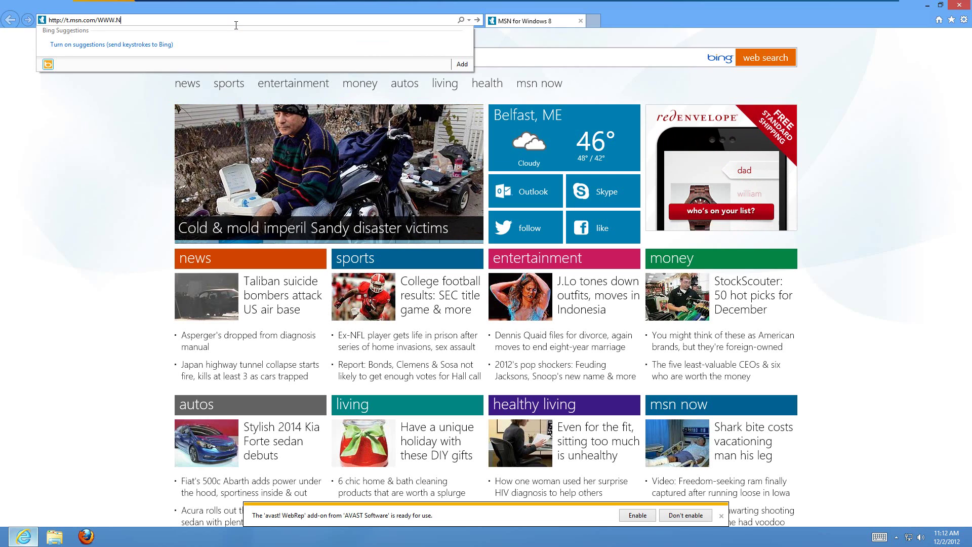
pyautogui.write('INITE.')
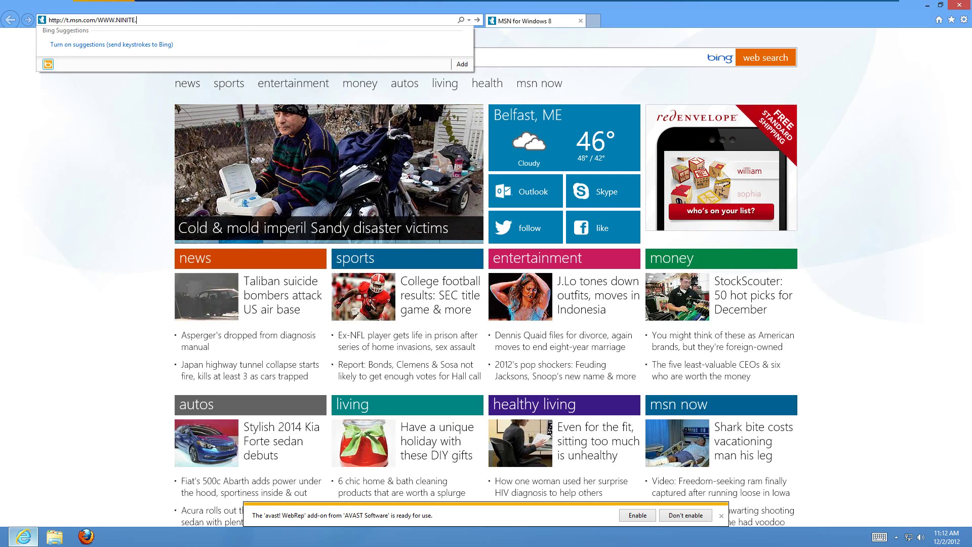
pyautogui.write('CO')
pyautogui.hotkey('ctrl', 'a')
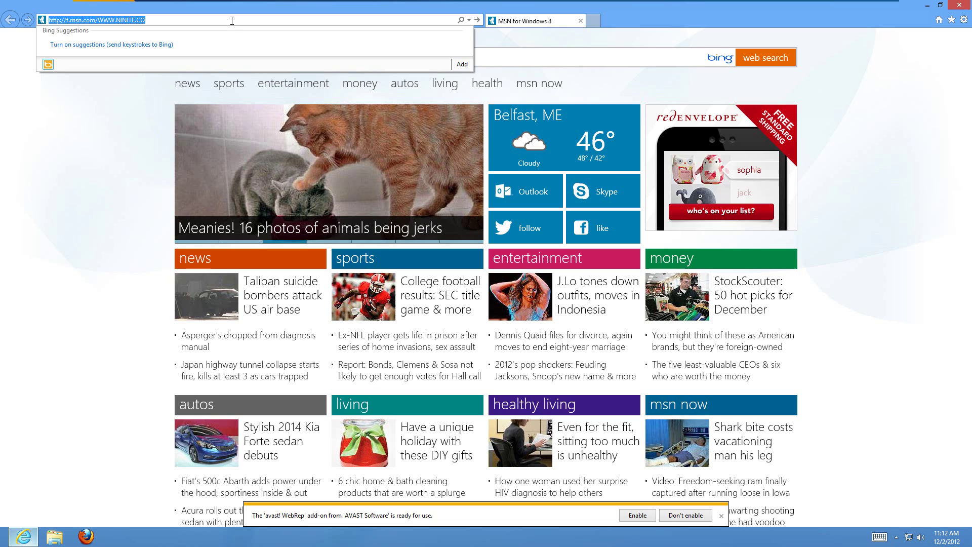
pyautogui.write('ninite.com/')
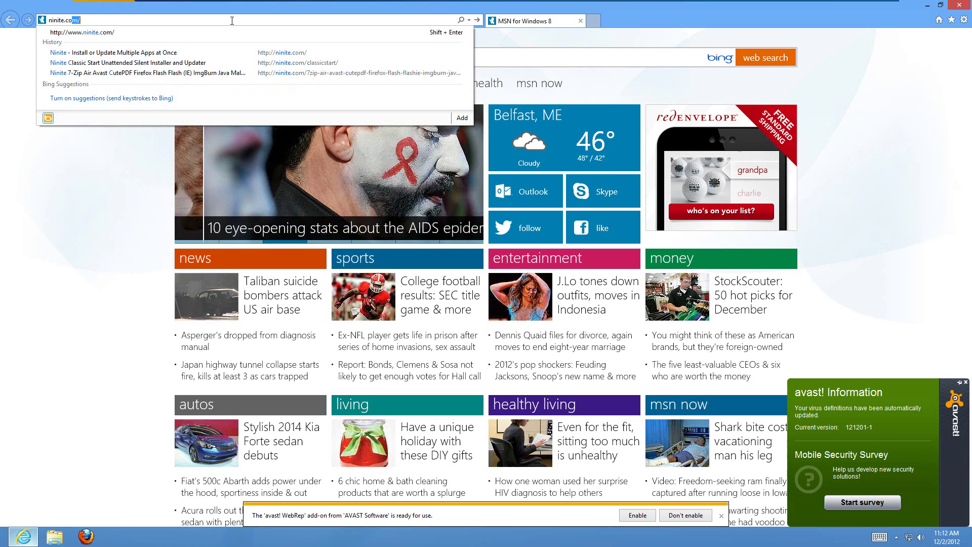
pyautogui.press('Return')
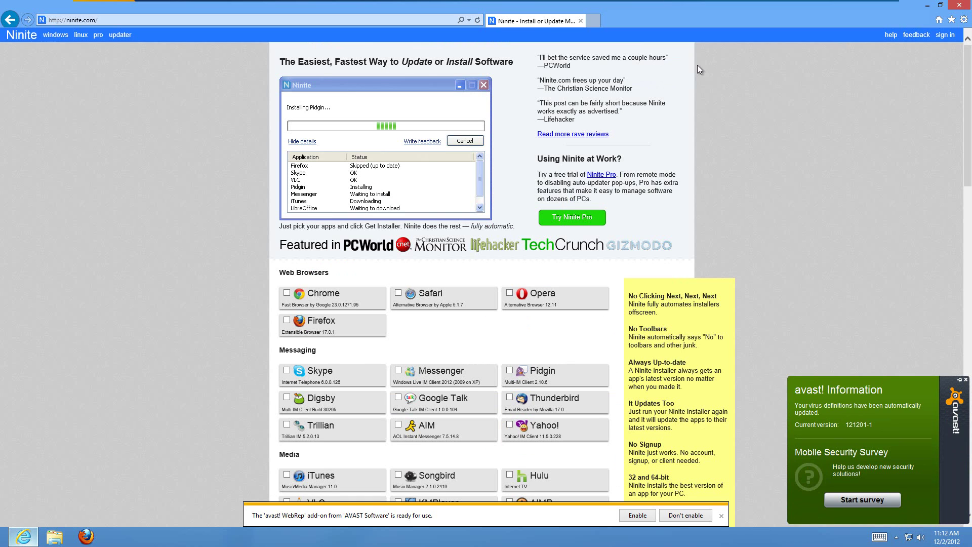
# Check Classic Start under Utilities on the Ninite page
pyautogui.scroll(-4, 970, 58)
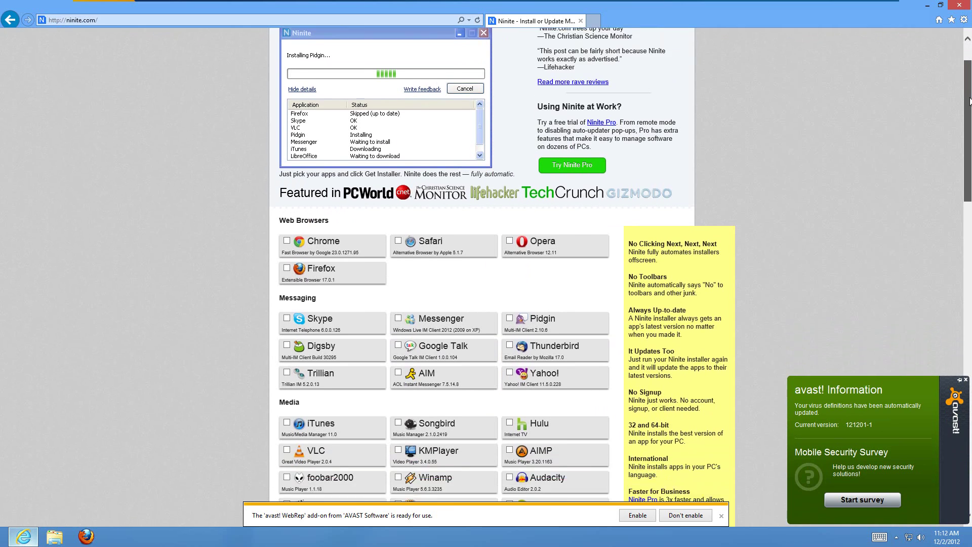
pyautogui.moveTo(969, 115); pyautogui.dragTo(969, 332)
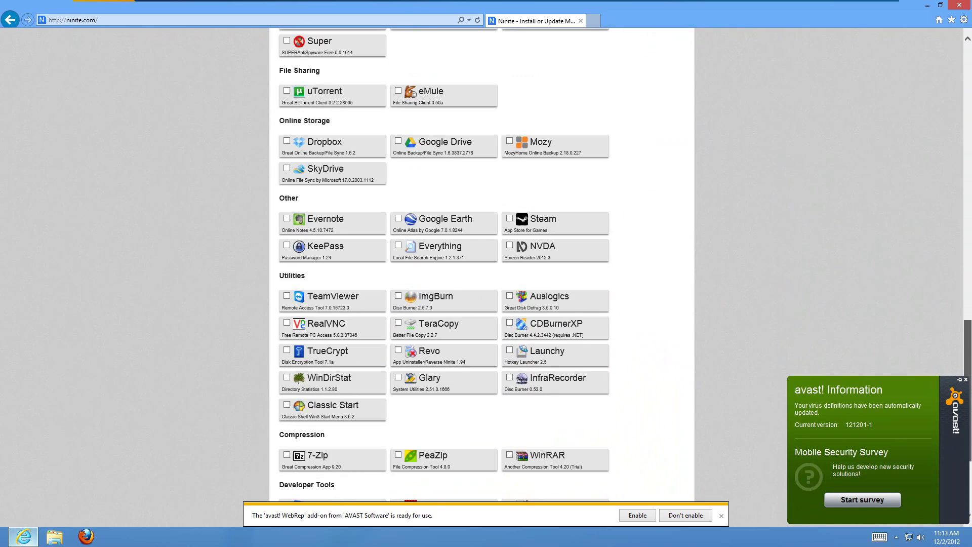
pyautogui.click(287, 406)
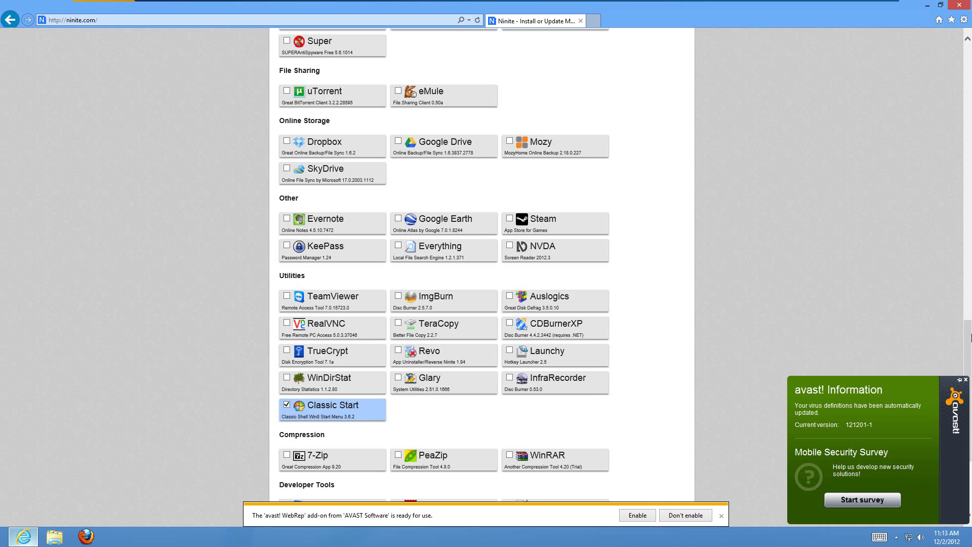
pyautogui.moveTo(970, 337); pyautogui.dragTo(960, 445)
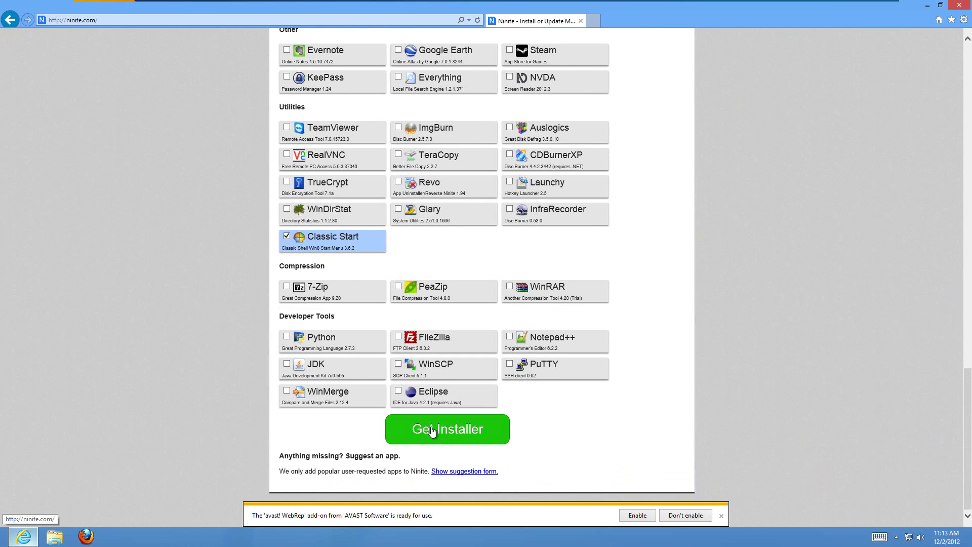
# Get and save Ninite Classic Start Installer (1).exe, dismiss the avast notice, and open its Downloads folder
pyautogui.click(448, 430)
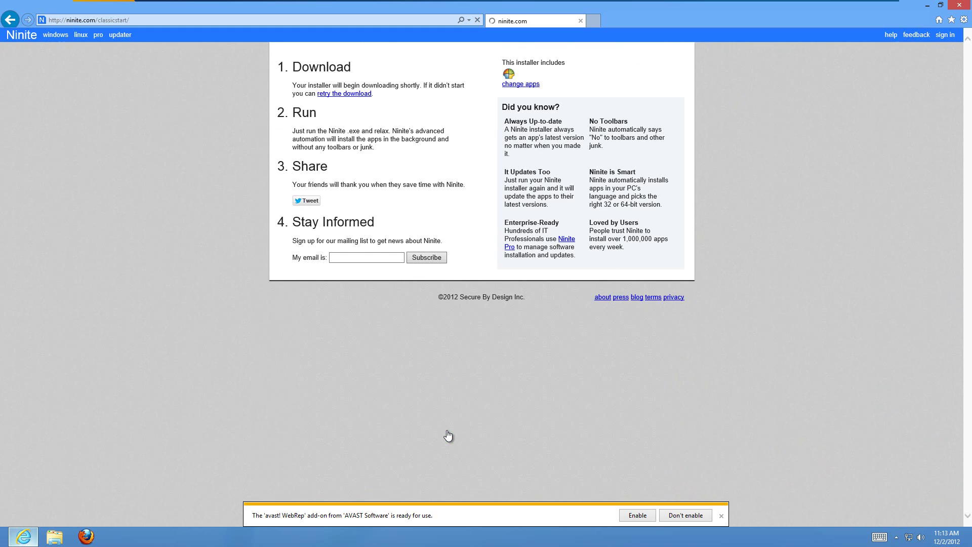
pyautogui.click(694, 514)
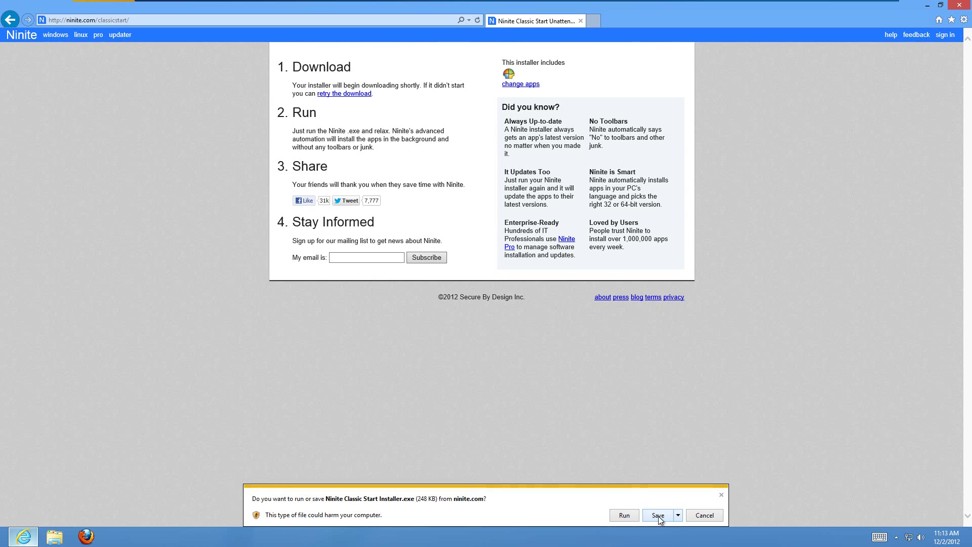
pyautogui.click(658, 515)
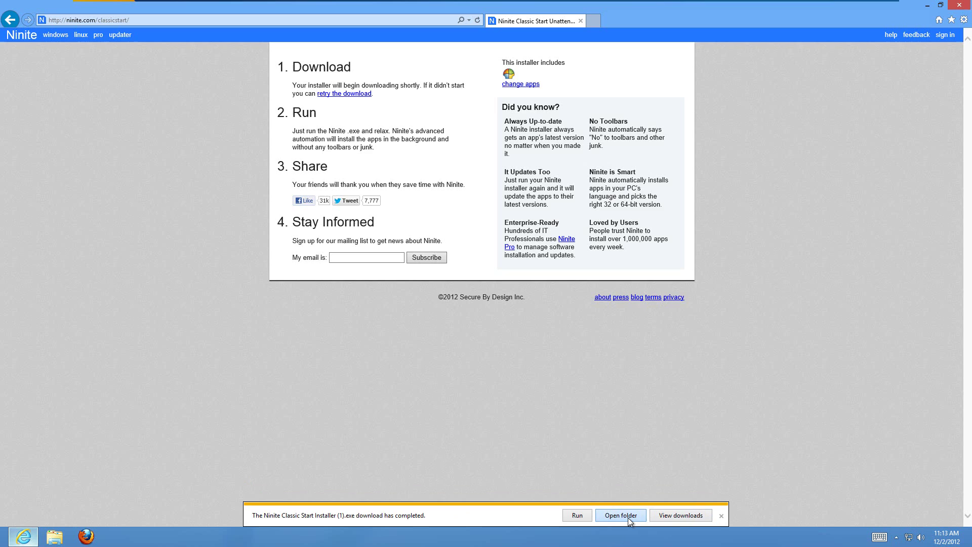
pyautogui.click(620, 514)
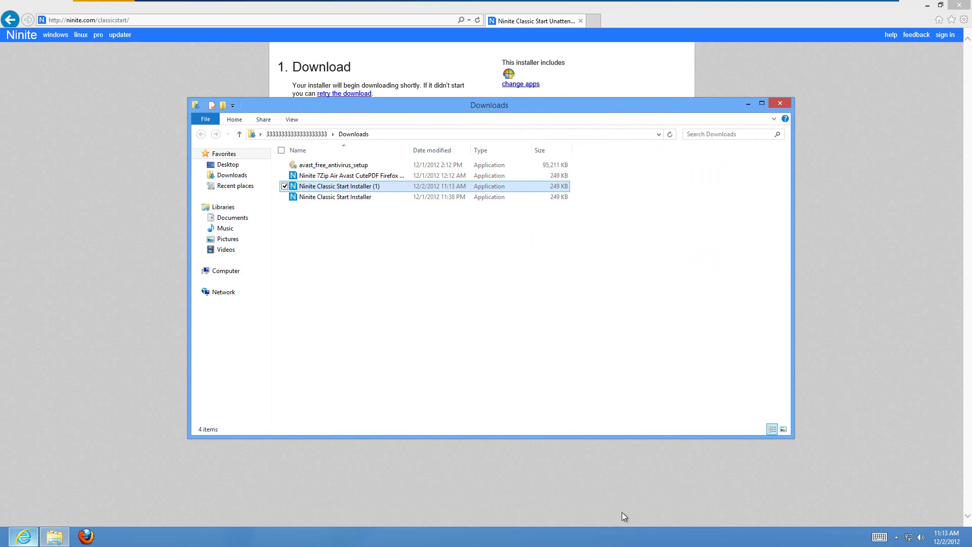
# Run the Classic Start installer, approve it in User Account Control, and show its progress details
pyautogui.doubleClick(359, 184)
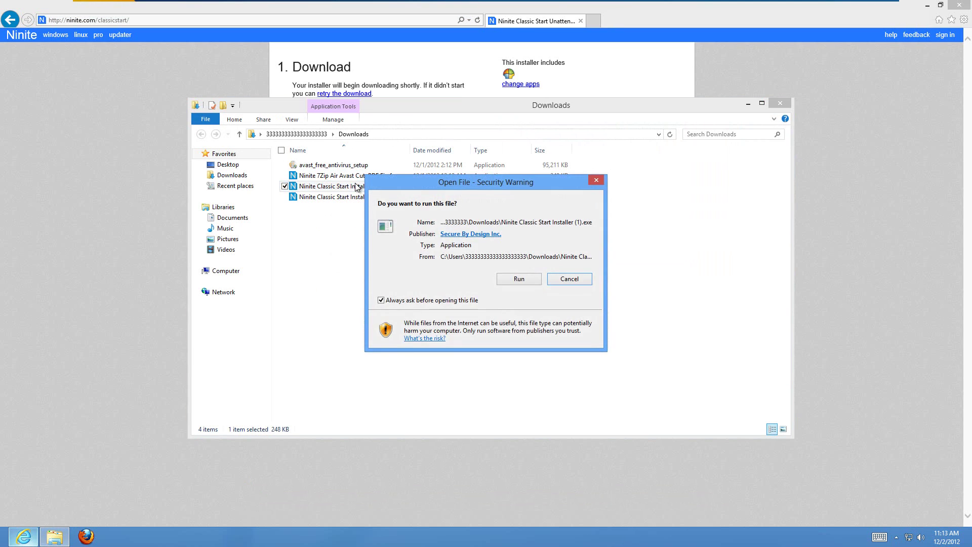
pyautogui.click(504, 279)
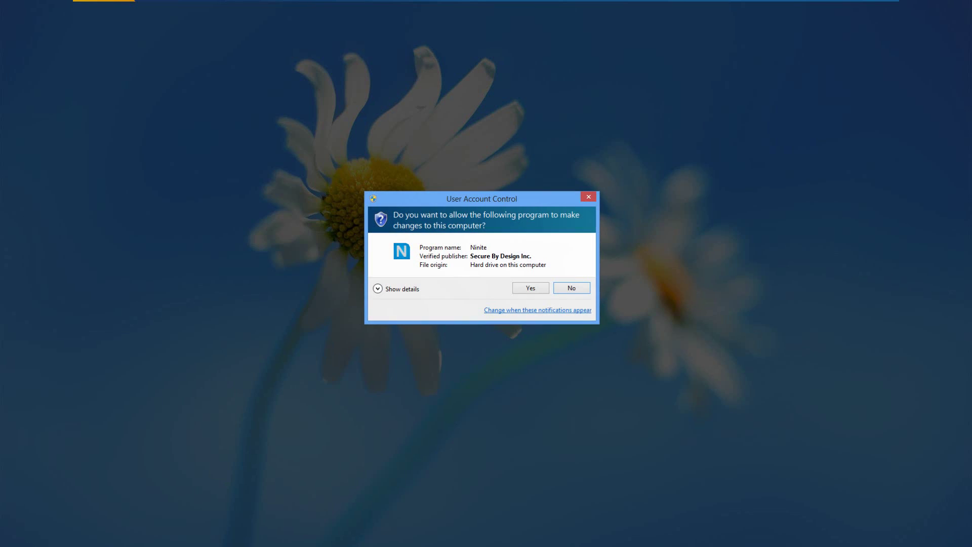
pyautogui.click(529, 288)
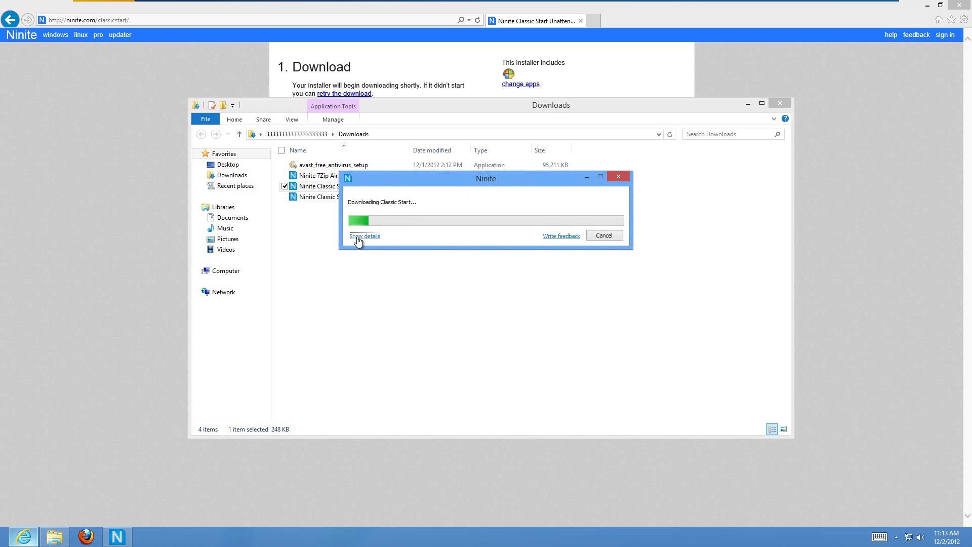
pyautogui.click(358, 237)
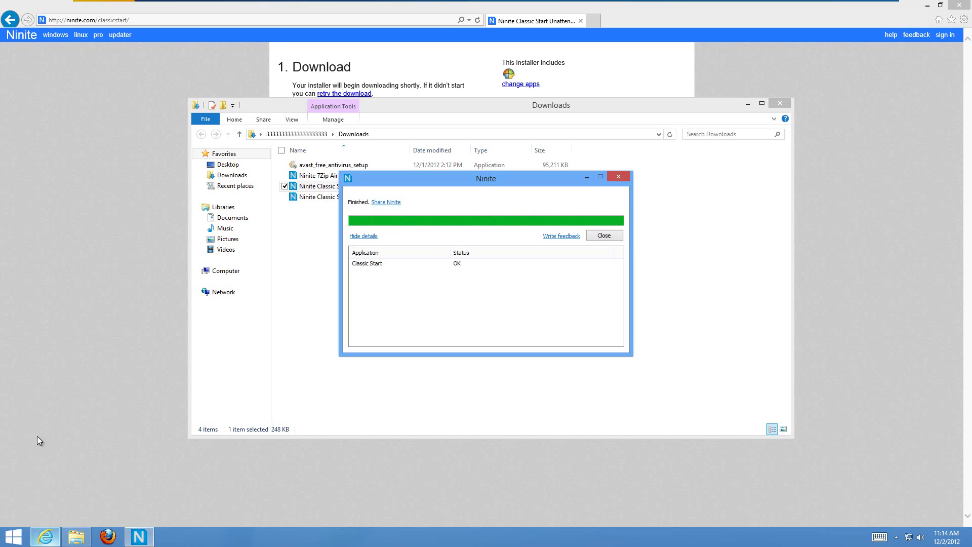
# Close the Ninite, Downloads and Internet Explorer windows and open the new classic Start menu
pyautogui.click(624, 175)
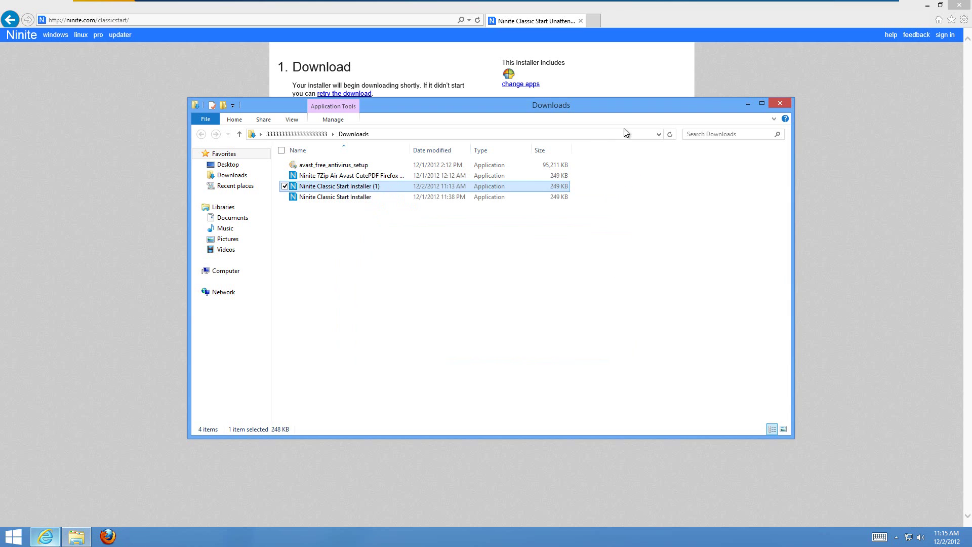
pyautogui.click(779, 103)
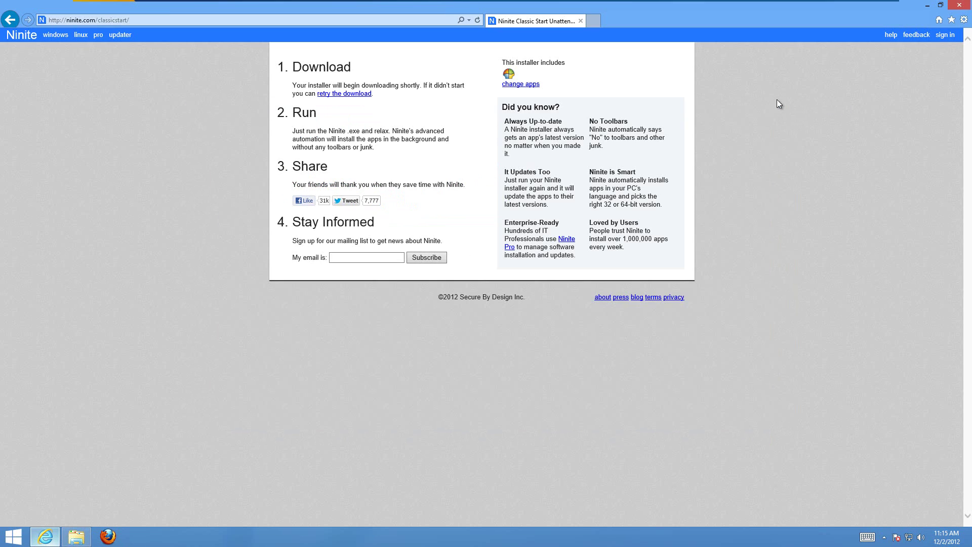
pyautogui.click(967, 4)
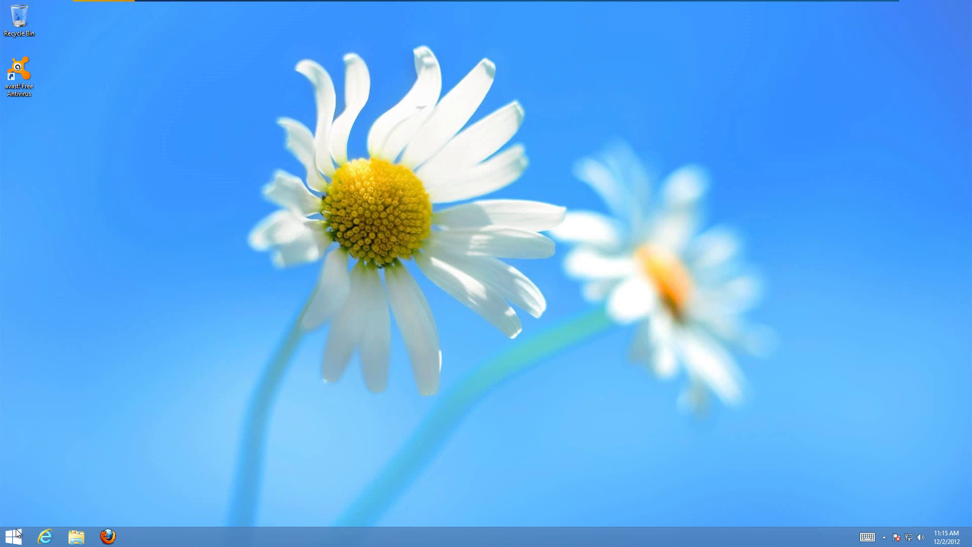
pyautogui.click(16, 534)
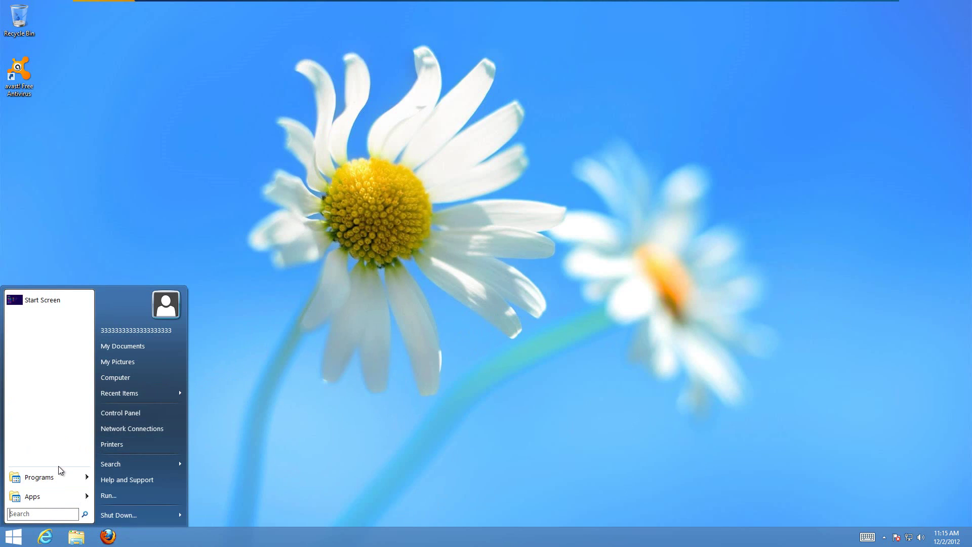
# Expand Programs and the Classic Shell folder to reveal Classic Start Menu Settings
pyautogui.moveTo(57, 475)
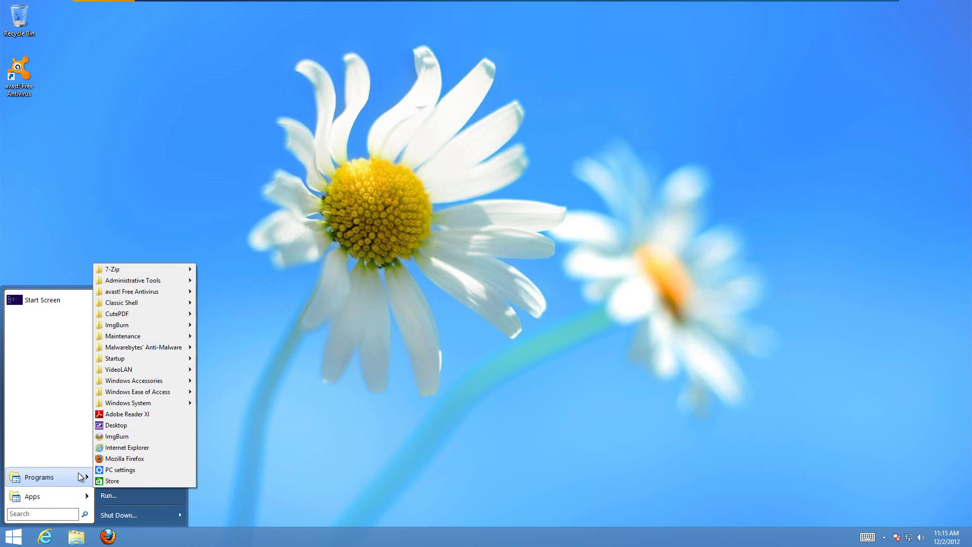
pyautogui.moveTo(137, 304)
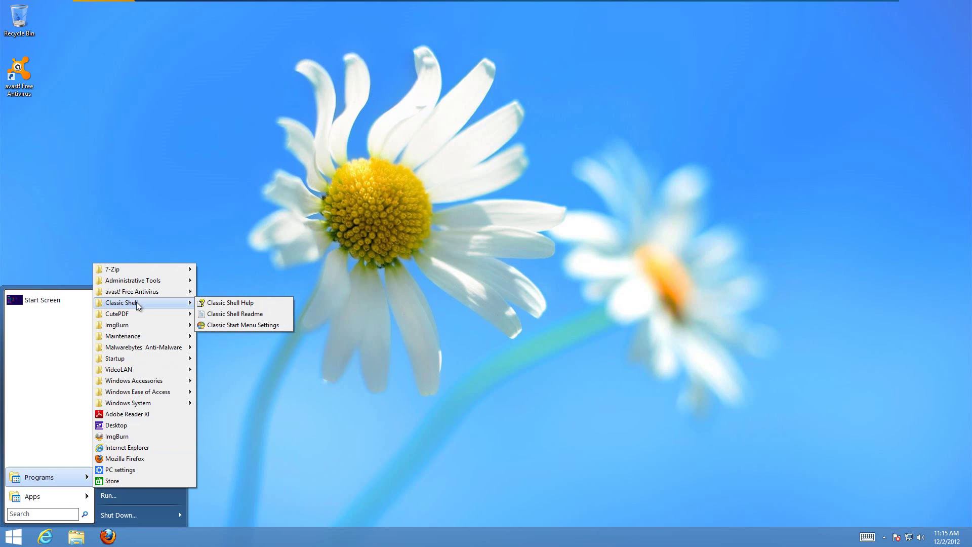
# Apply the Windows Classic Start menu style and preview it
pyautogui.click(254, 327)
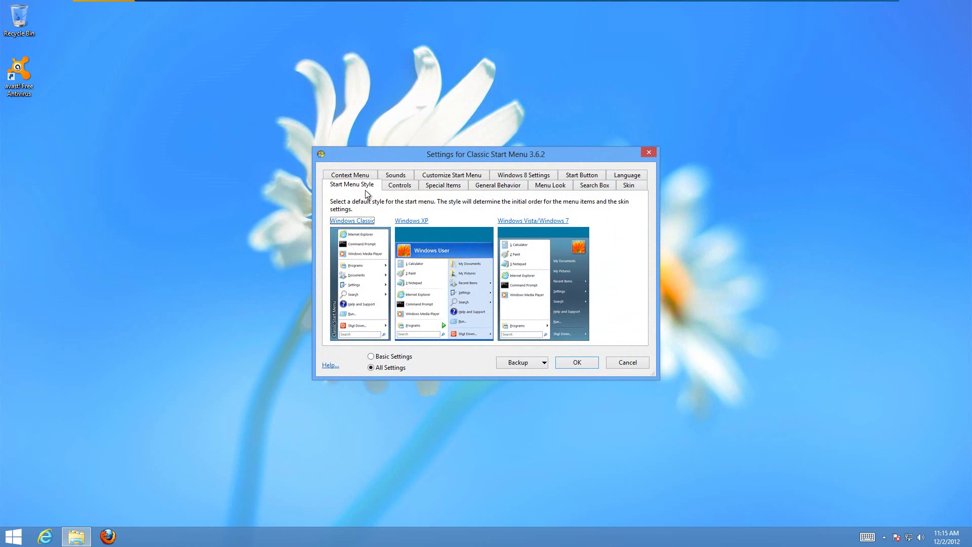
pyautogui.click(354, 226)
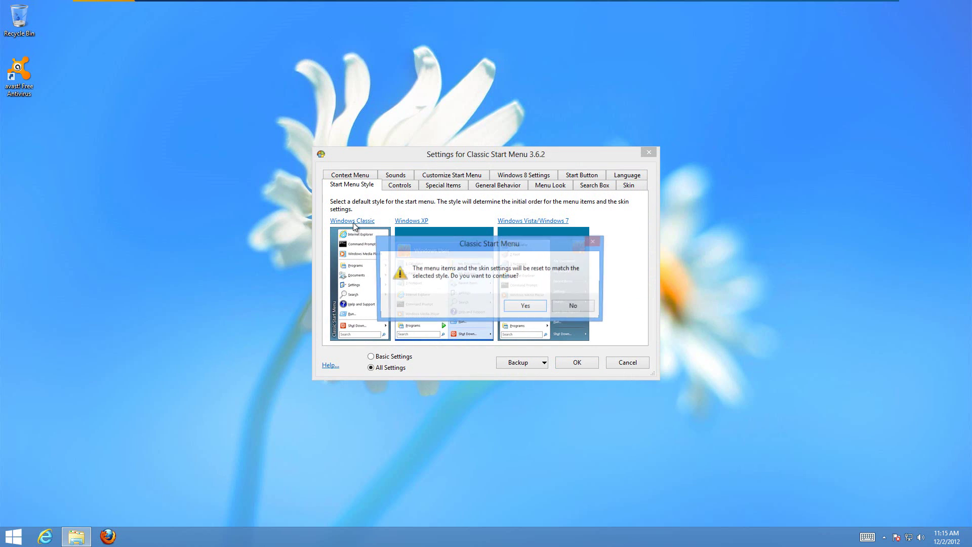
pyautogui.click(533, 305)
pyautogui.click(8, 535)
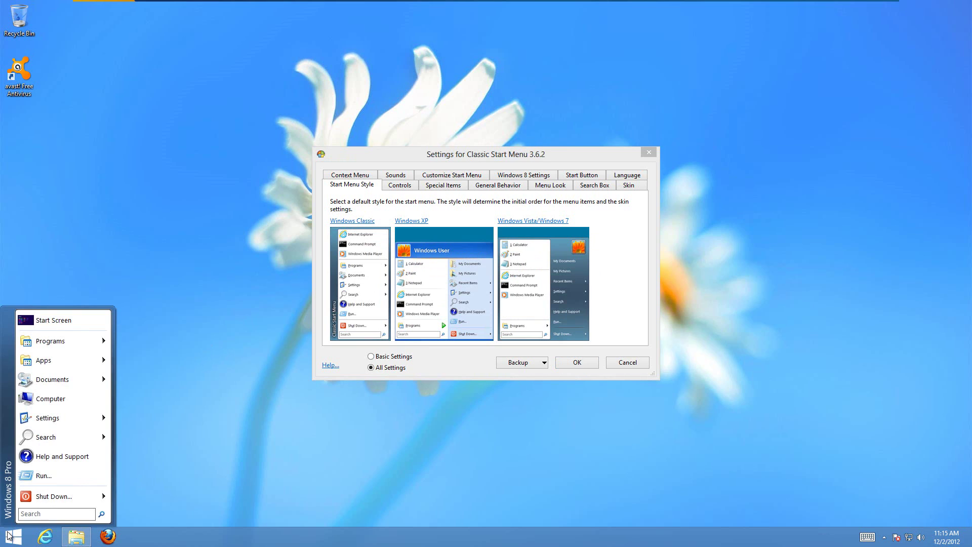
# Switch to the Windows Vista/Windows 7 style, save with OK, and open the resulting Start menu
pyautogui.click(565, 221)
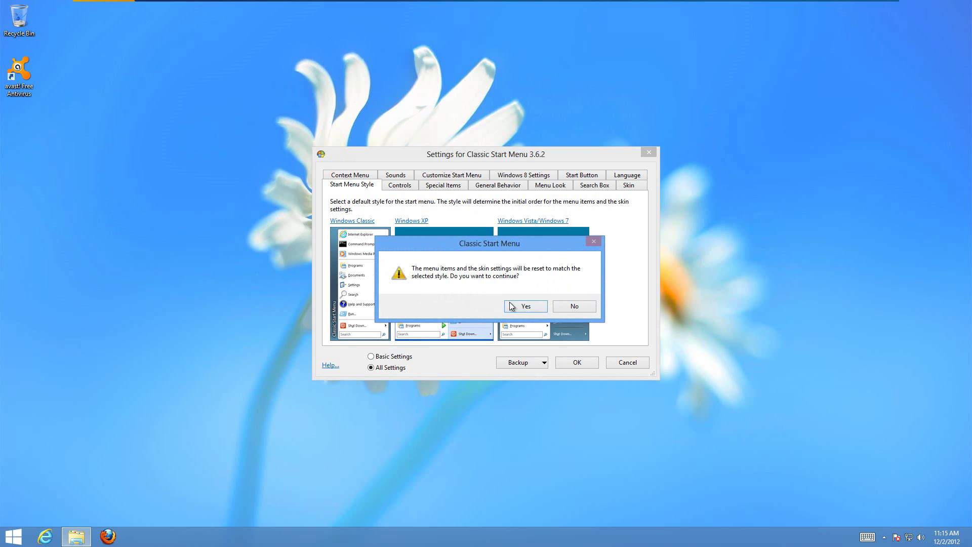
pyautogui.click(511, 306)
pyautogui.click(3, 544)
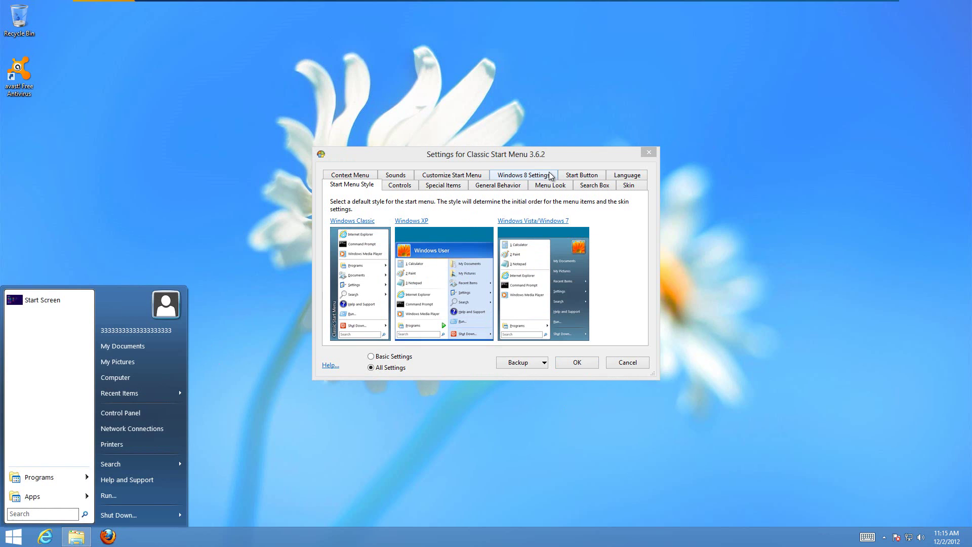
pyautogui.click(580, 365)
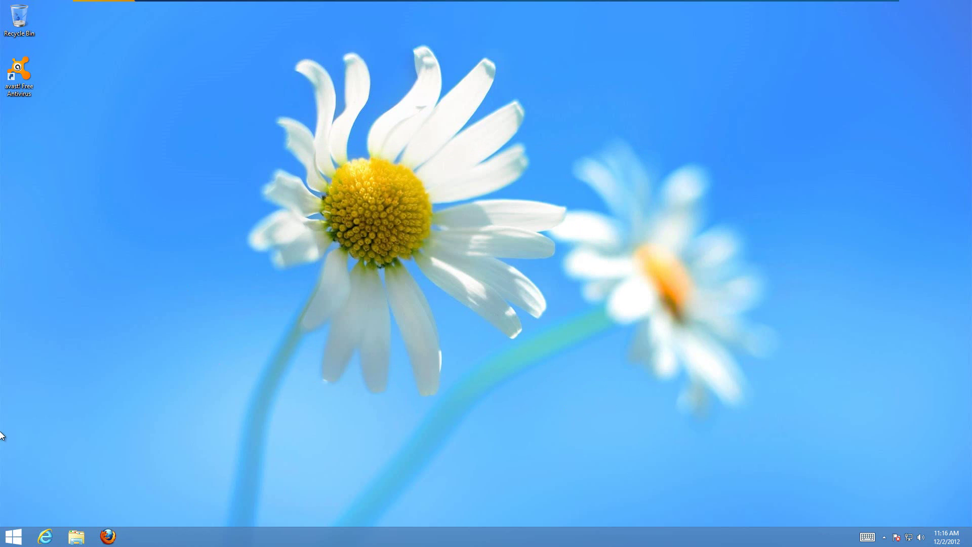
pyautogui.click(9, 537)
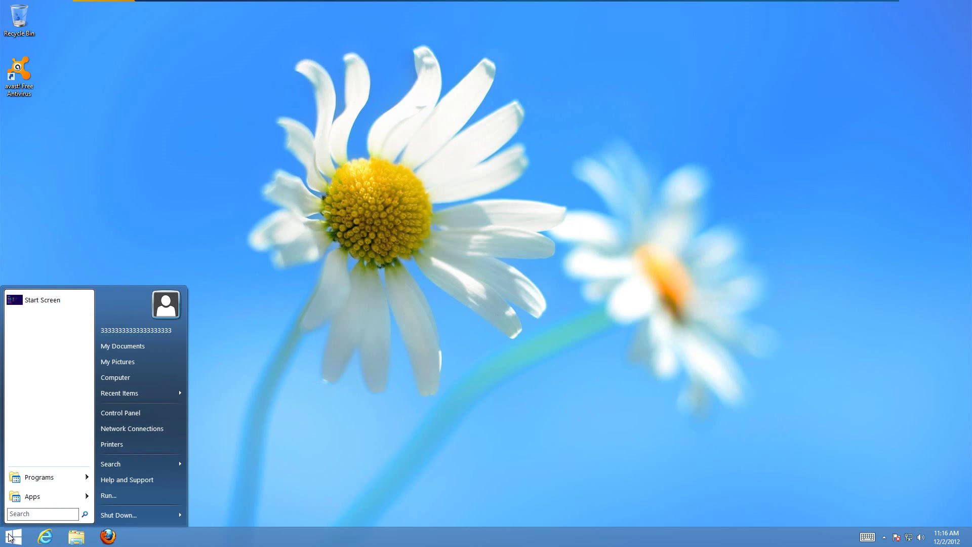